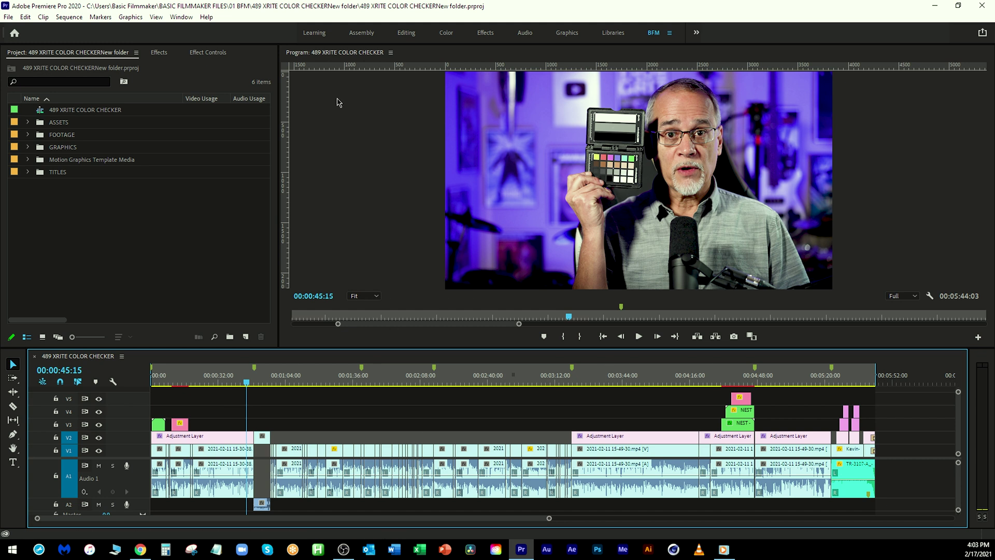
Open Export Settings for the 489 XRITE COLOR CHECKER sequence with Ctrl+M and bring the dialog fully into view.
{"action": "left_click", "coordinate": [8, 17]}
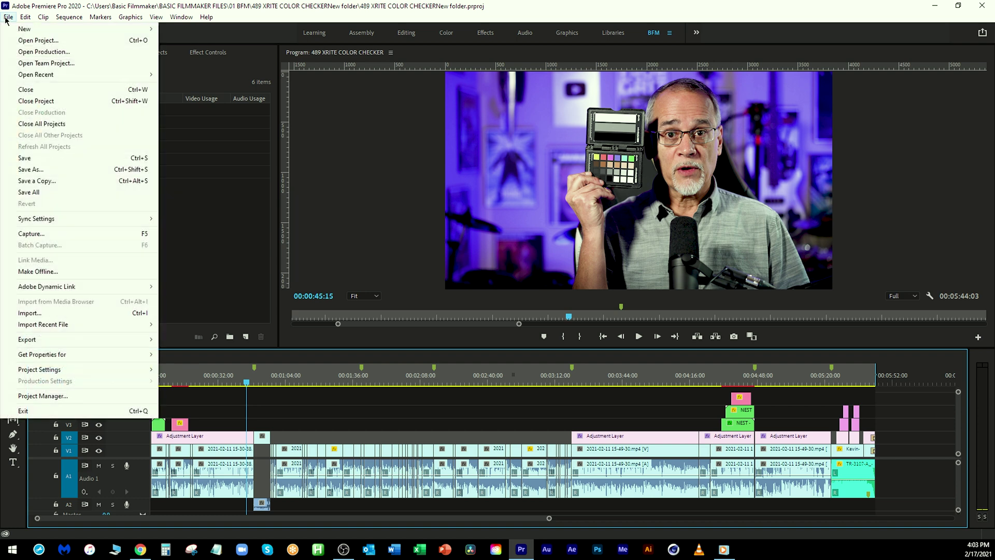
{"action": "mouse_move", "coordinate": [47, 339]}
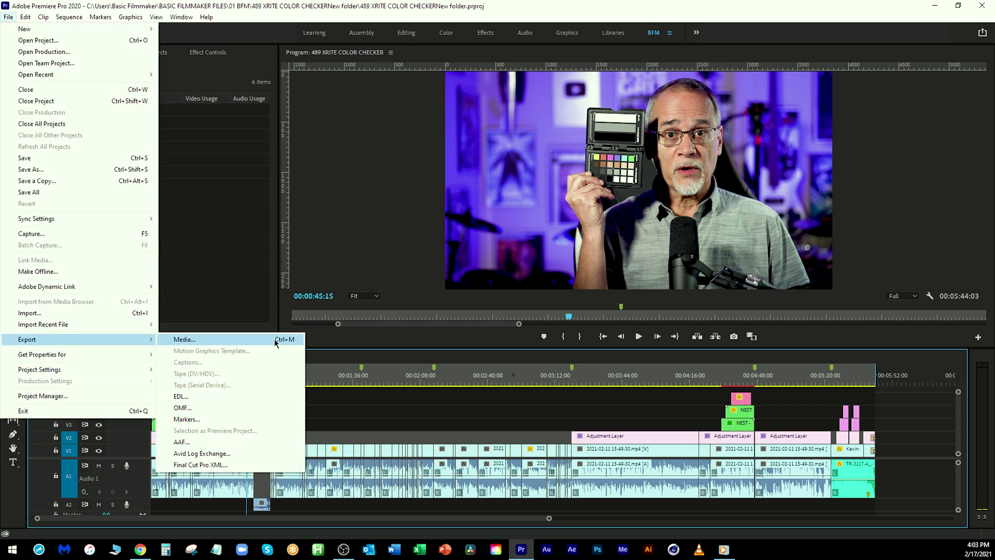
{"action": "left_click", "coordinate": [363, 412]}
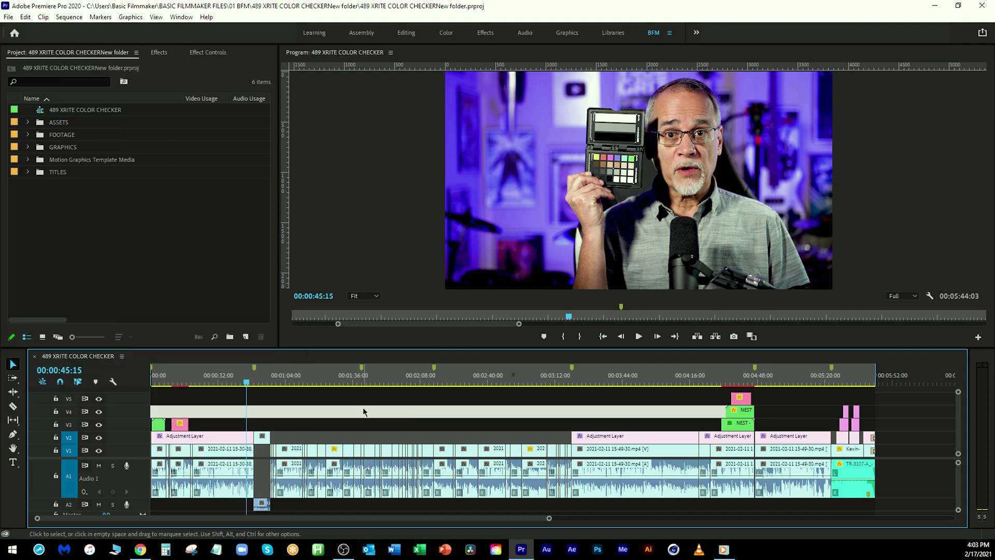
{"action": "key", "text": "ctrl+m"}
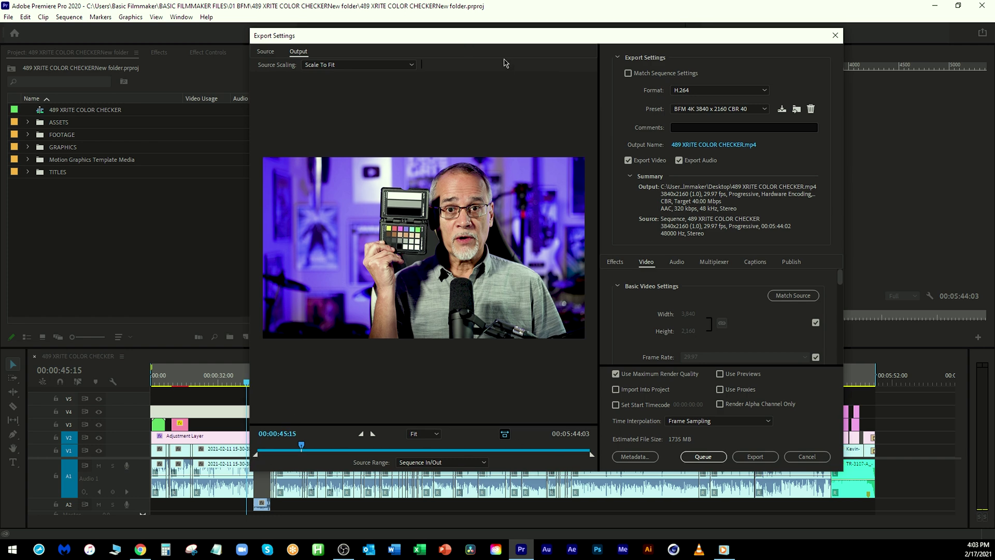
{"action": "left_click_drag", "start_coordinate": [419, 45], "coordinate": [361, 434]}
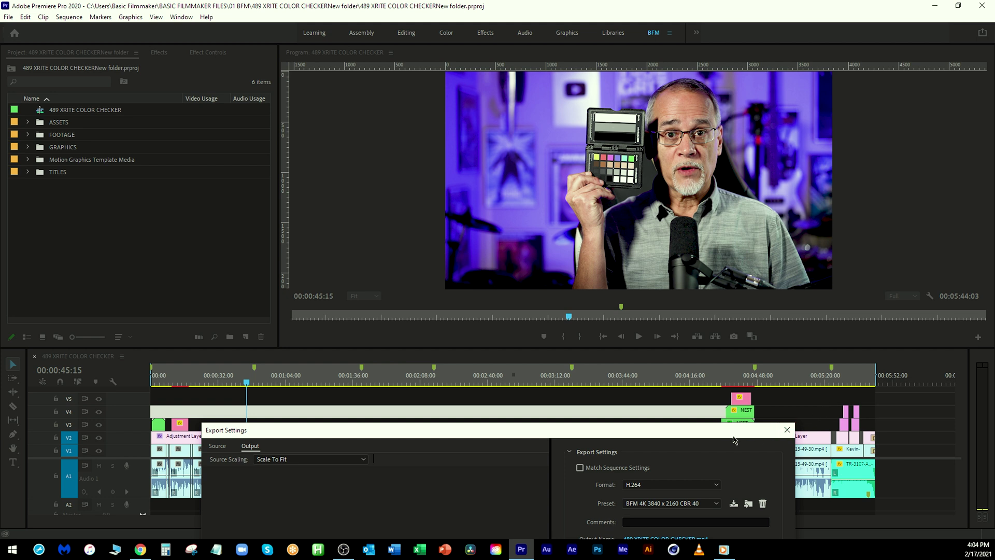
{"action": "left_click_drag", "start_coordinate": [712, 432], "coordinate": [699, 448]}
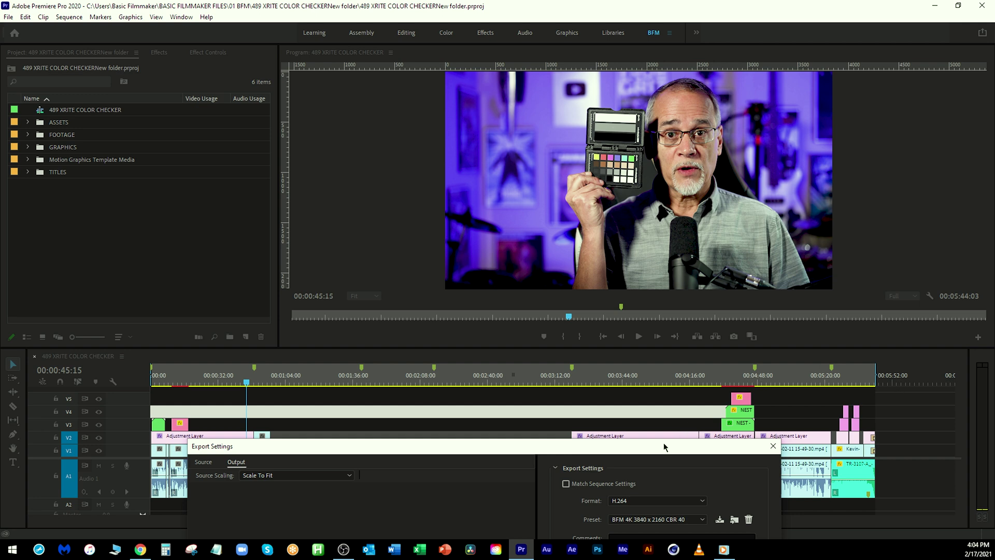
{"action": "left_click_drag", "start_coordinate": [664, 446], "coordinate": [661, 68]}
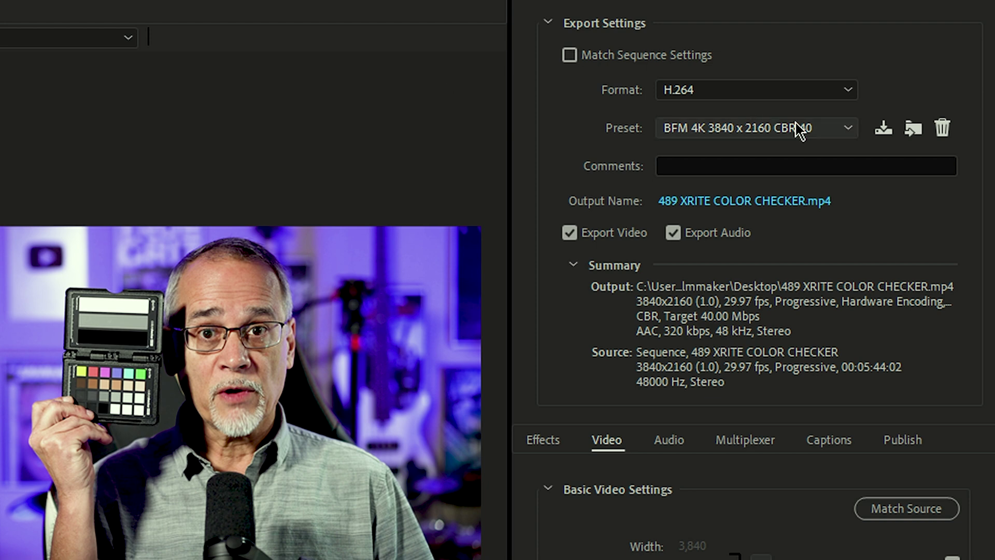
Pick the YouTube 2160p 4K Ultra HD preset (VBR, 1 pass, 40 Mbps target).
{"action": "left_click", "coordinate": [838, 134]}
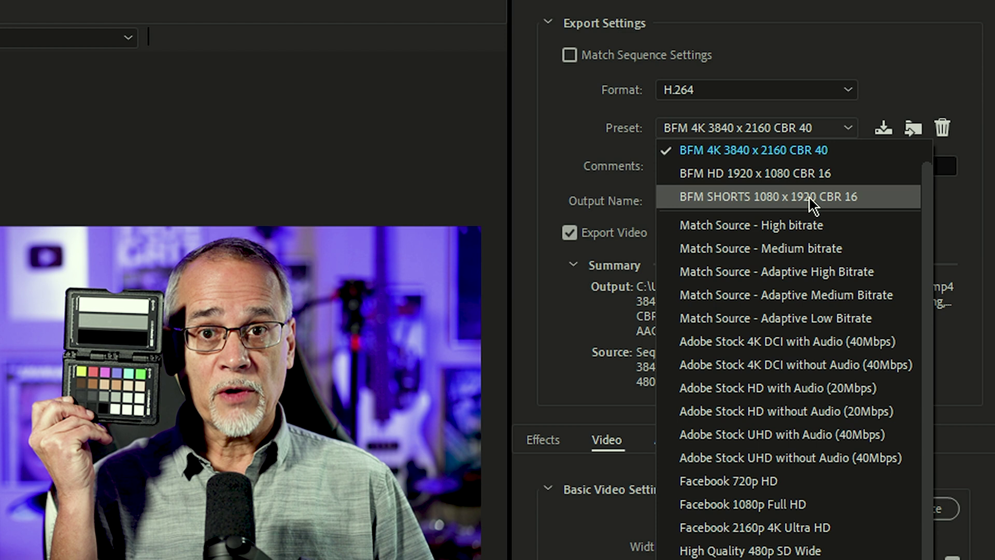
{"action": "scroll", "coordinate": [811, 203], "scroll_direction": "down", "scroll_amount": 3}
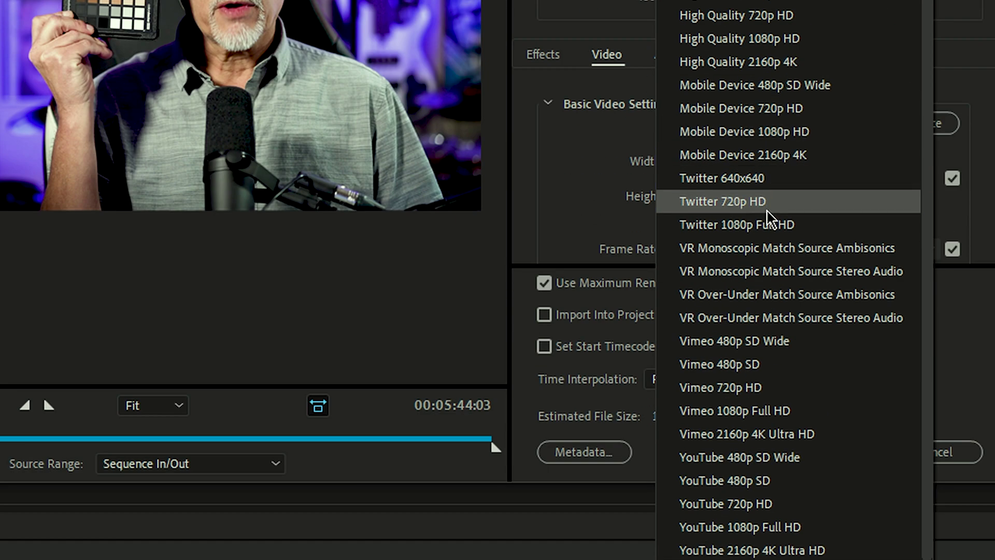
{"action": "left_click", "coordinate": [789, 553]}
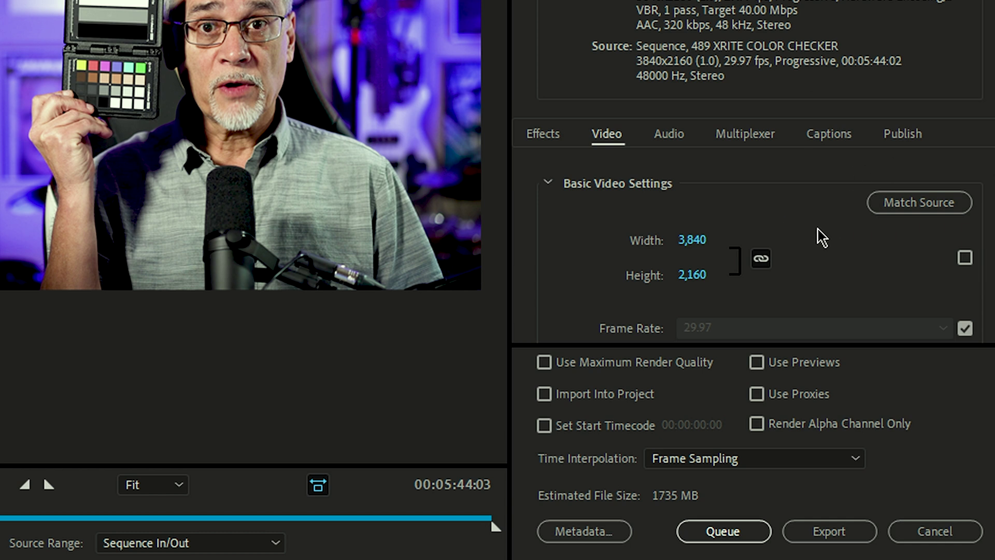
Enable Render at Maximum Depth for the 4K export.
{"action": "scroll", "coordinate": [822, 237], "scroll_direction": "down", "scroll_amount": 5}
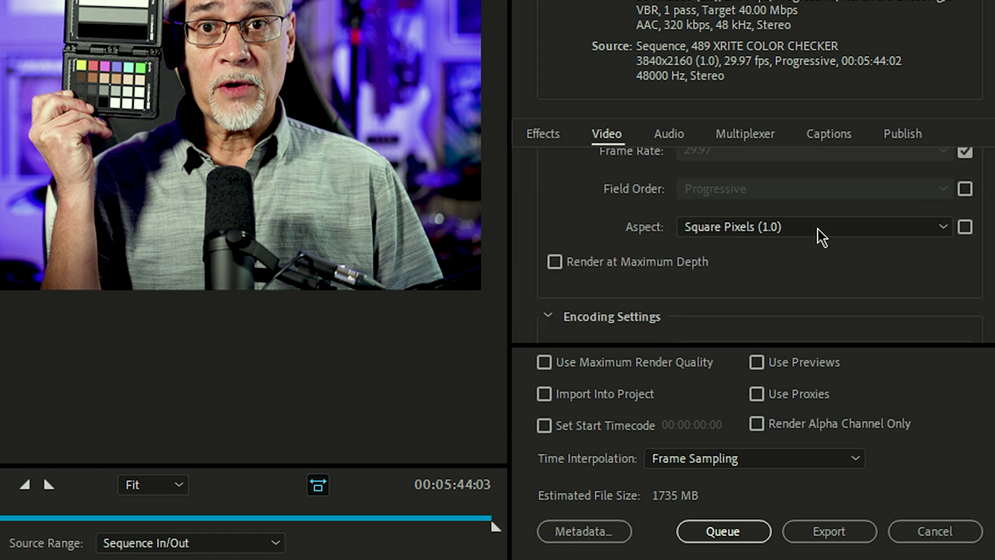
{"action": "left_click", "coordinate": [554, 263]}
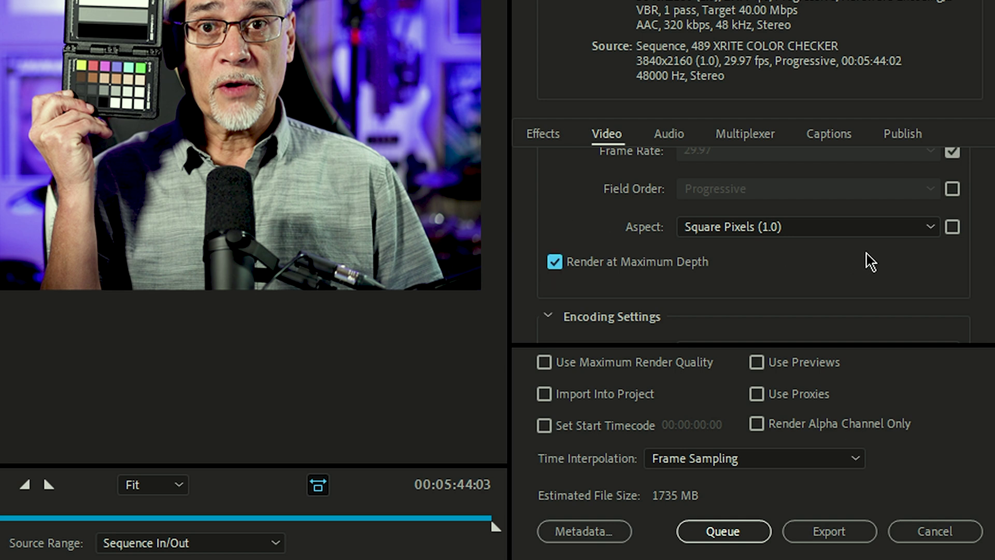
{"action": "scroll", "coordinate": [871, 262], "scroll_direction": "down", "scroll_amount": 1}
{"action": "scroll", "coordinate": [808, 228], "scroll_direction": "down", "scroll_amount": 2}
{"action": "scroll", "coordinate": [808, 231], "scroll_direction": "up", "scroll_amount": 1}
{"action": "scroll", "coordinate": [571, 194], "scroll_direction": "down", "scroll_amount": 5}
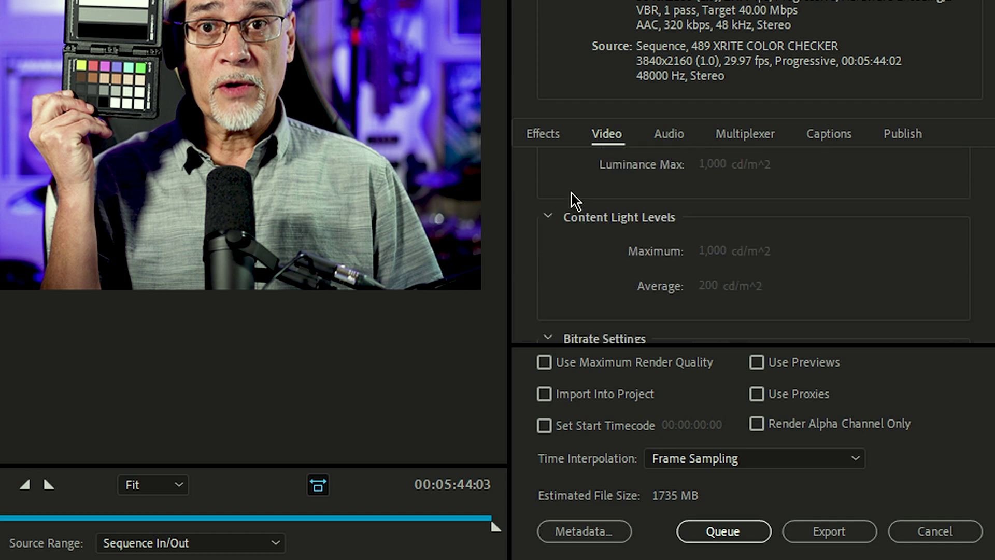
{"action": "scroll", "coordinate": [571, 194], "scroll_direction": "down", "scroll_amount": 3}
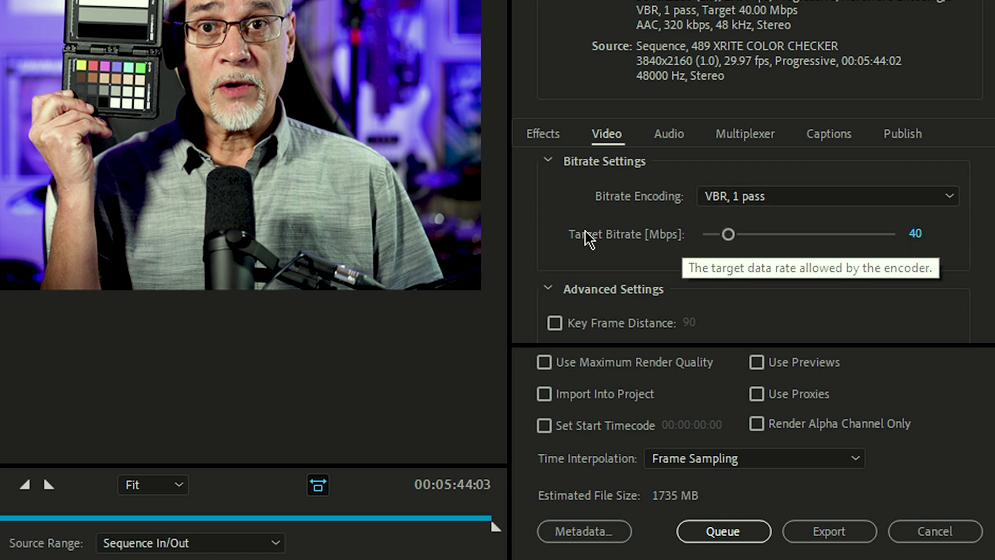
Switch bitrate encoding to CBR at 40 Mbps and enable Use Maximum Render Quality.
{"action": "left_click", "coordinate": [768, 204]}
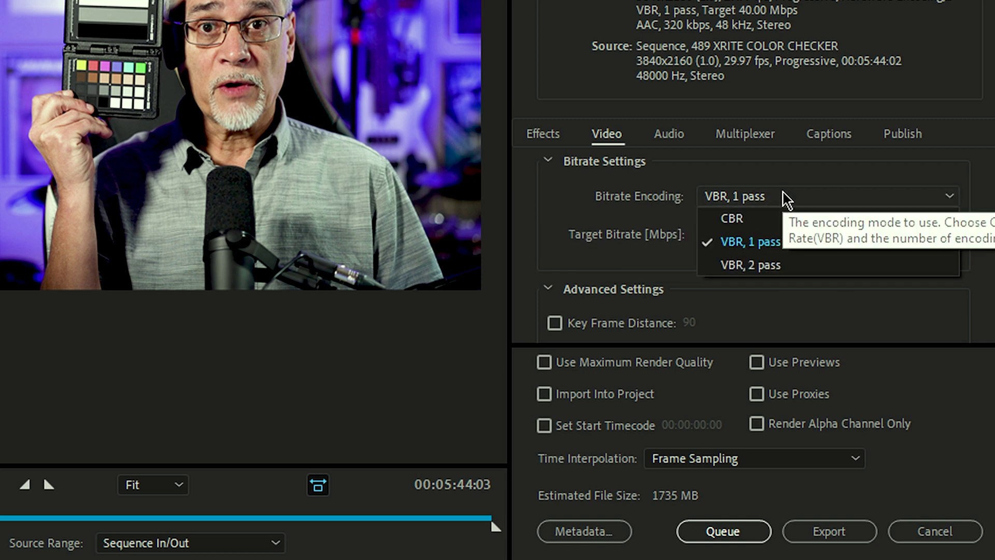
{"action": "left_click", "coordinate": [764, 216]}
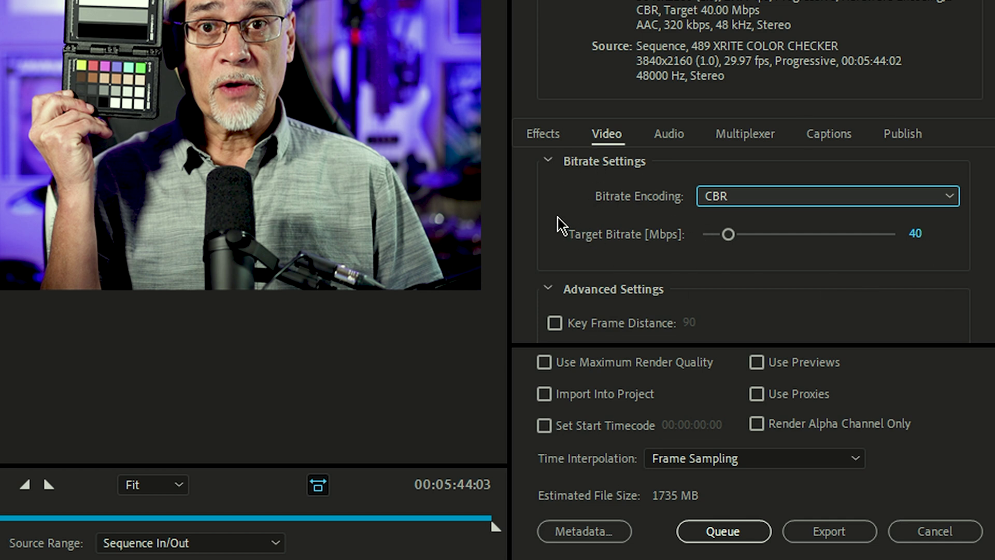
{"action": "scroll", "coordinate": [559, 225], "scroll_direction": "down", "scroll_amount": 3}
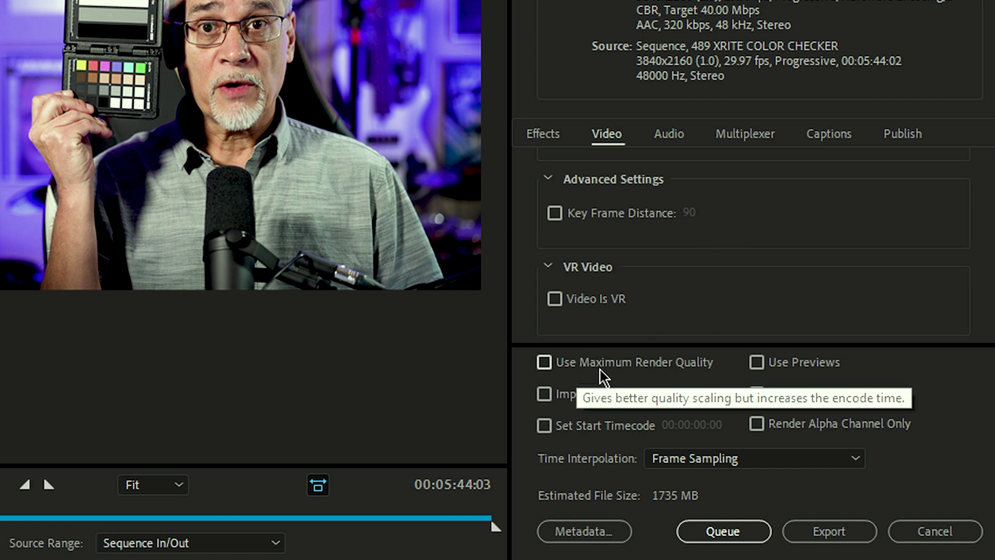
{"action": "left_click", "coordinate": [544, 362]}
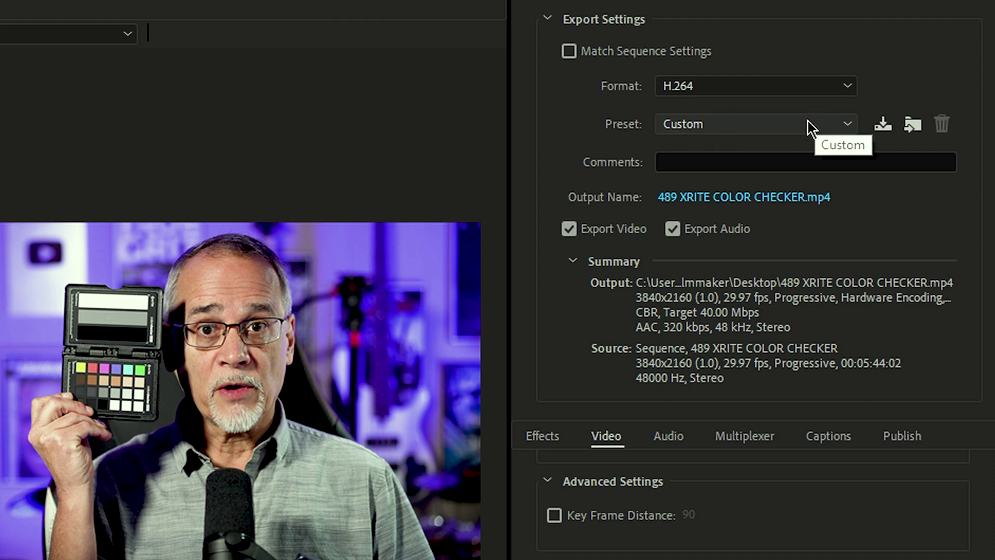
Cancel the Save Preset naming prompt and select the BFM 4K 3840 x 2160 CBR 40 preset instead of Custom.
{"action": "left_click", "coordinate": [883, 123]}
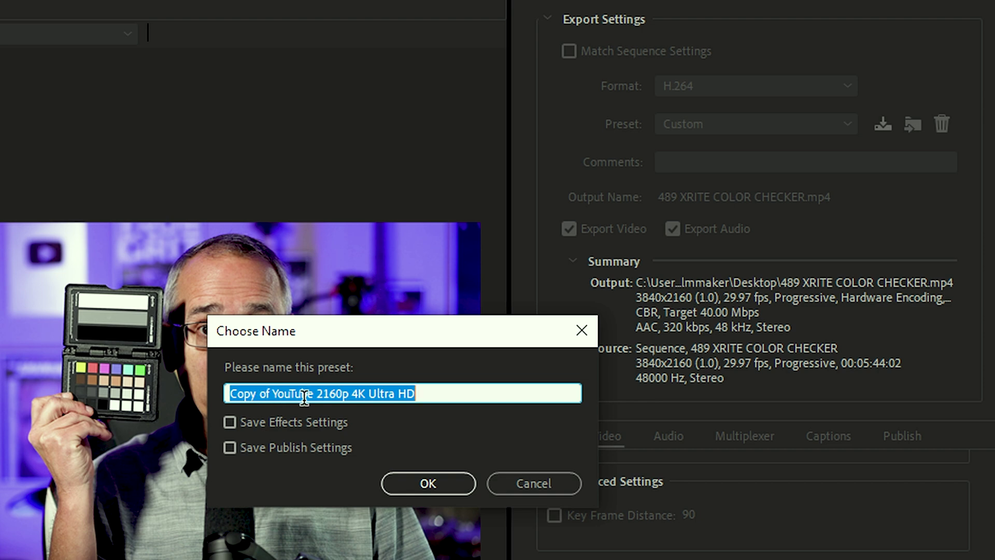
{"action": "left_click_drag", "start_coordinate": [417, 393], "coordinate": [190, 392]}
{"action": "left_click", "coordinate": [529, 489]}
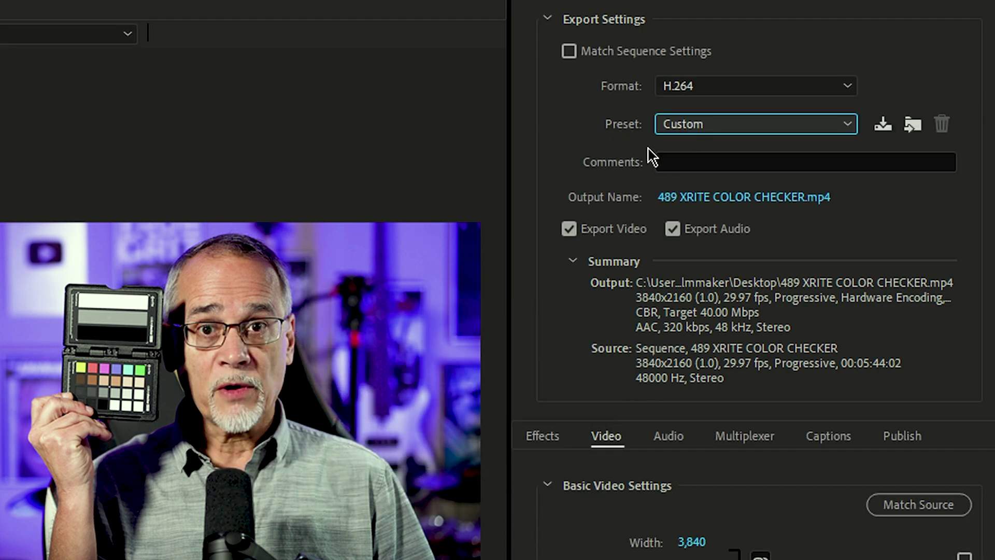
{"action": "left_click", "coordinate": [729, 127]}
{"action": "left_click", "coordinate": [762, 176]}
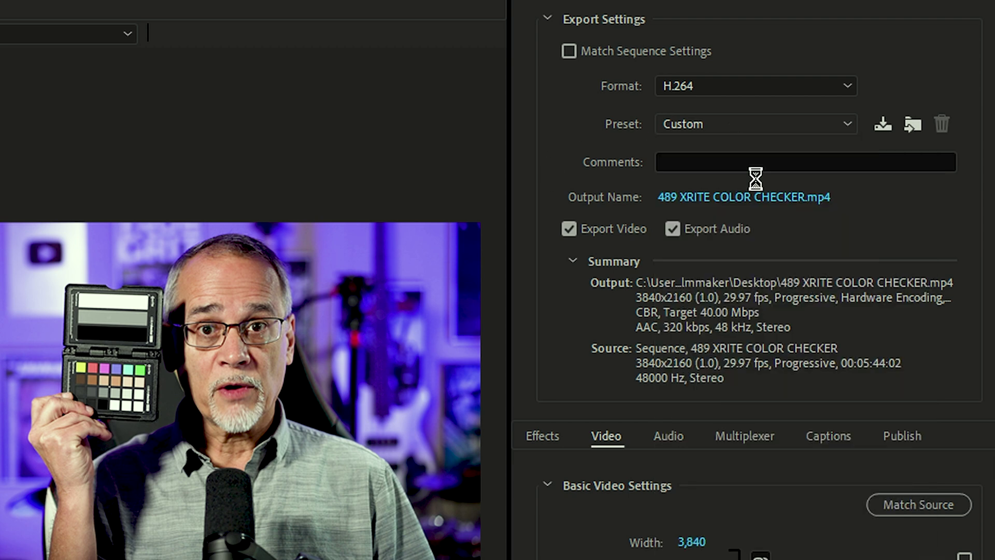
{"action": "left_click", "coordinate": [731, 127]}
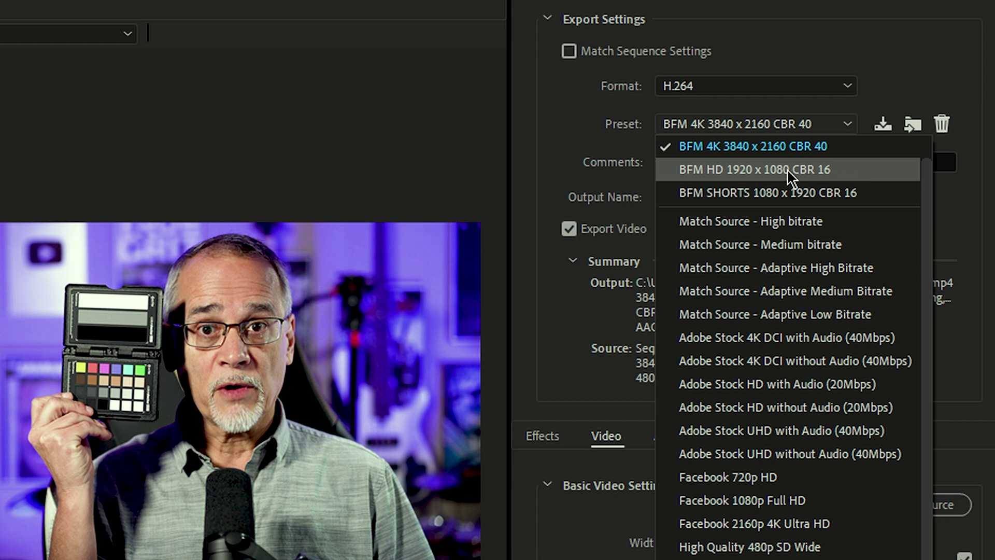
{"action": "left_click", "coordinate": [564, 122]}
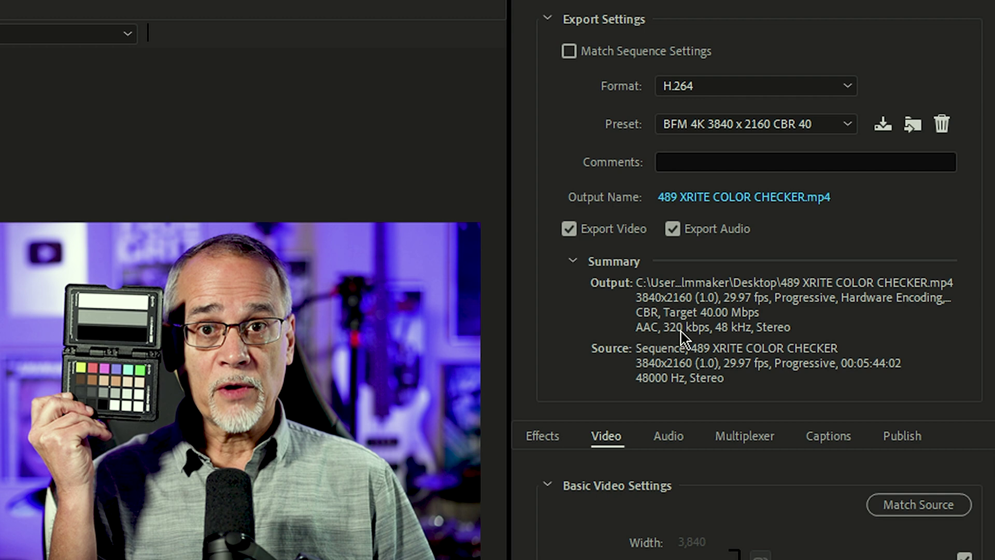
{"action": "scroll", "coordinate": [537, 241], "scroll_direction": "down", "scroll_amount": 7}
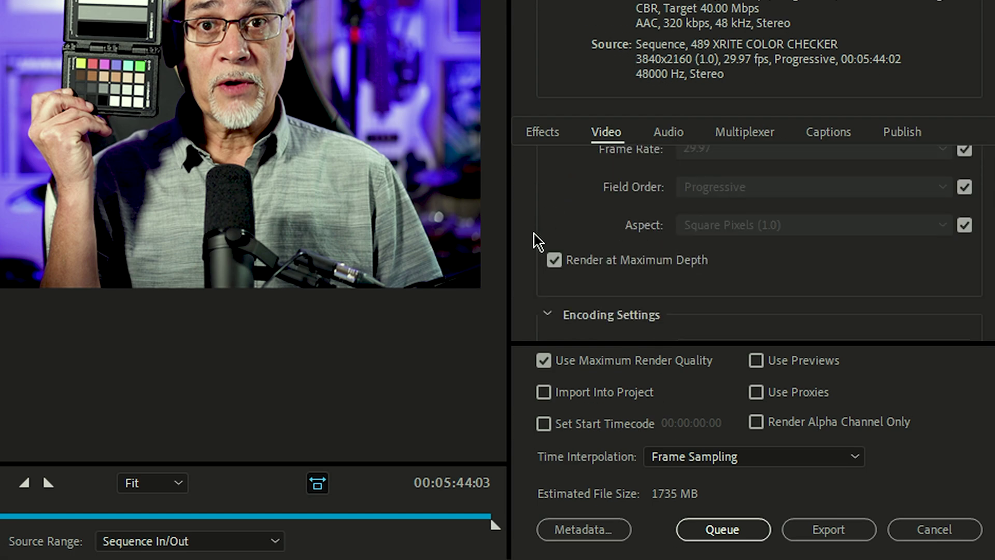
{"action": "scroll", "coordinate": [537, 241], "scroll_direction": "down", "scroll_amount": 8}
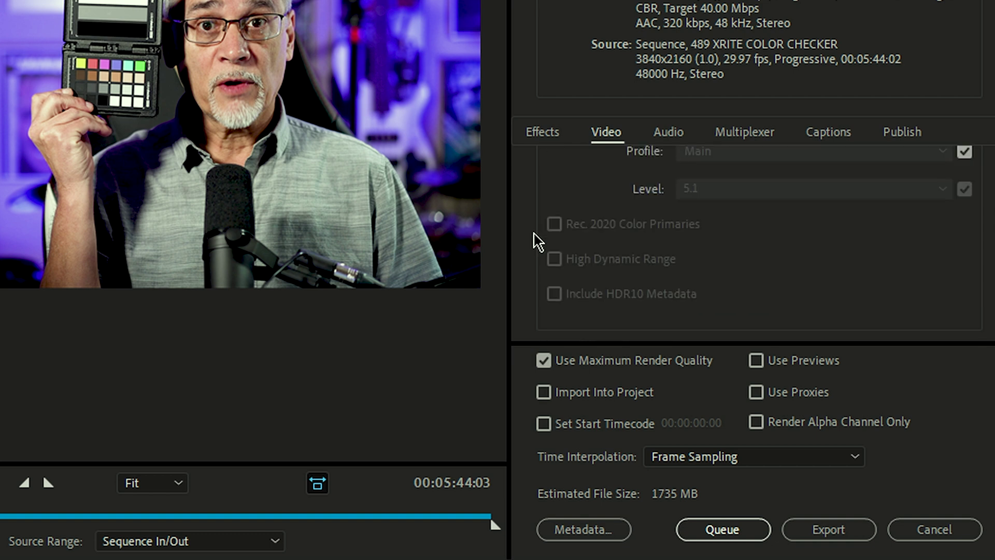
{"action": "scroll", "coordinate": [557, 241], "scroll_direction": "down", "scroll_amount": 3}
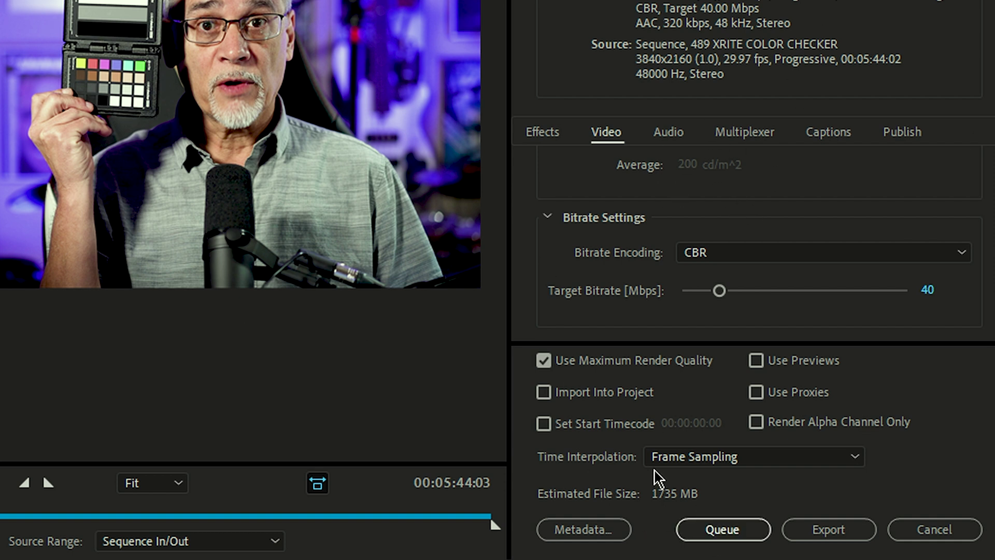
{"action": "left_click", "coordinate": [847, 526]}
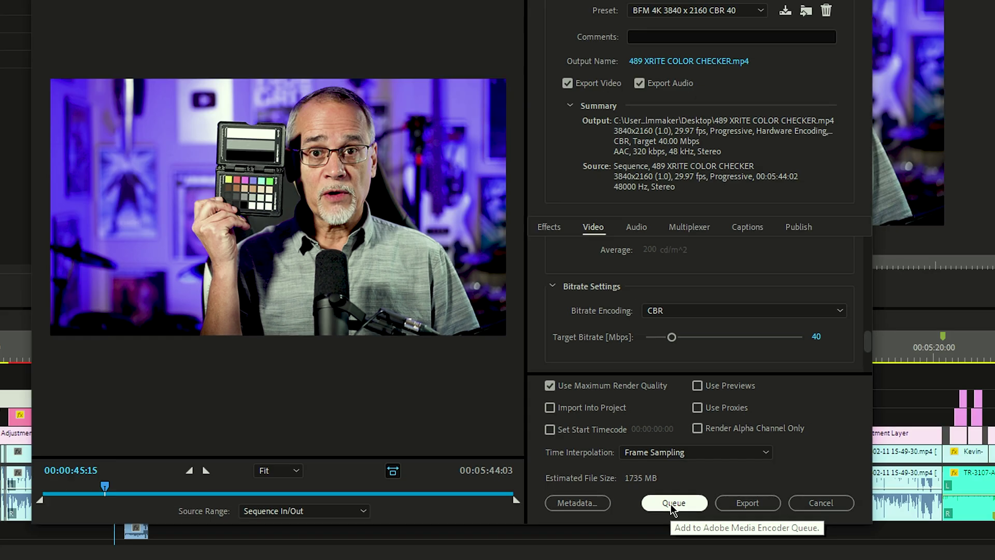
Queue the export to Media Encoder and confirm the job keeps the BFM 4K 3840 x 2160 CBR 40 preset.
{"action": "left_click", "coordinate": [722, 529]}
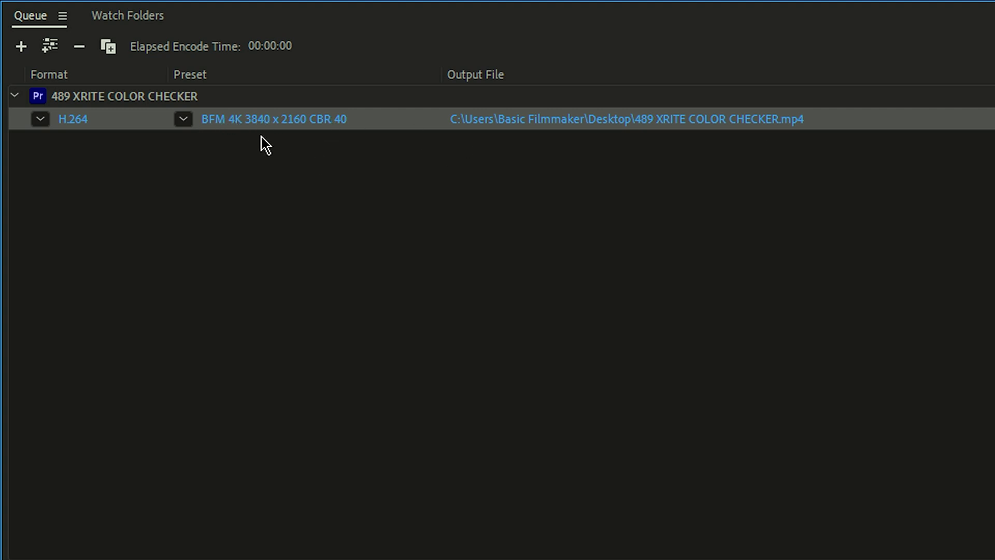
{"action": "left_click", "coordinate": [184, 121]}
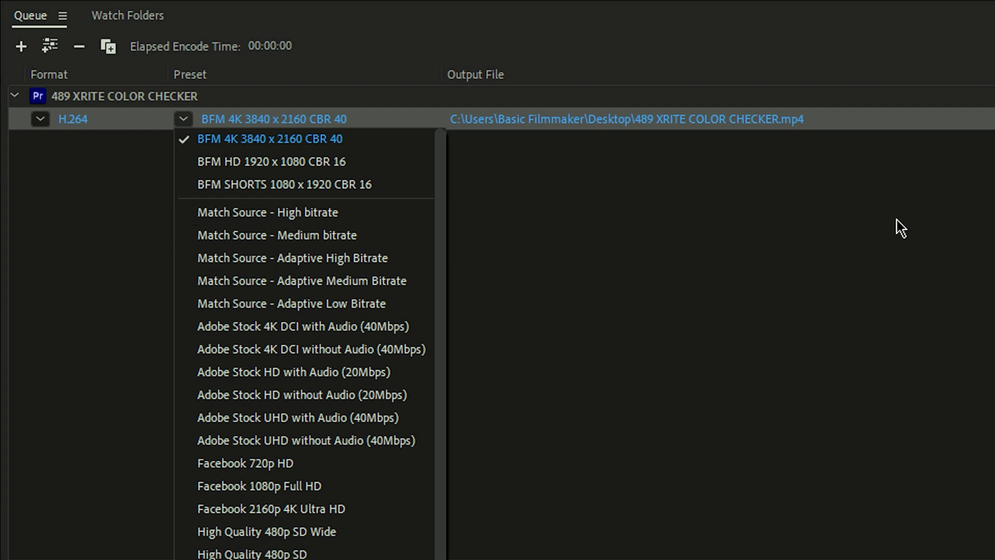
{"action": "left_click", "coordinate": [901, 243]}
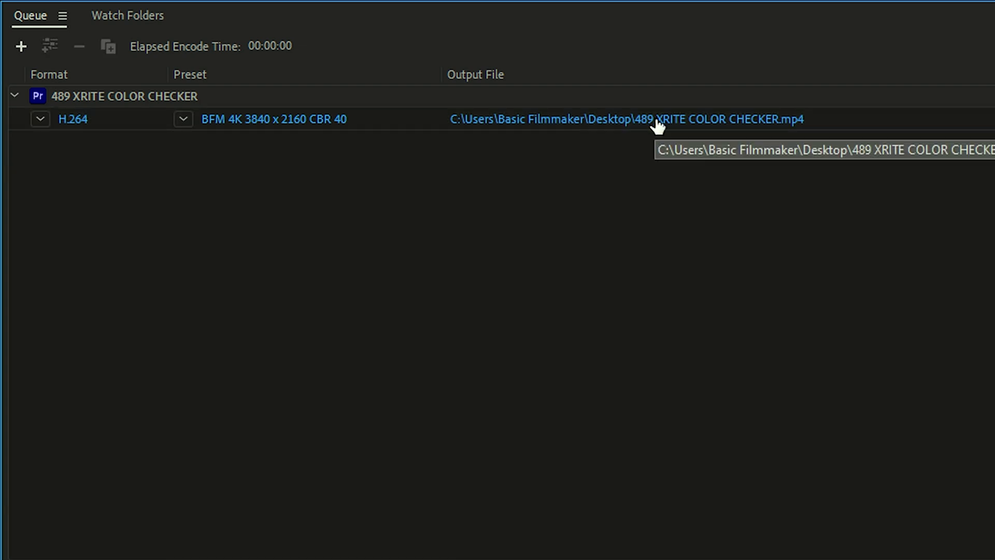